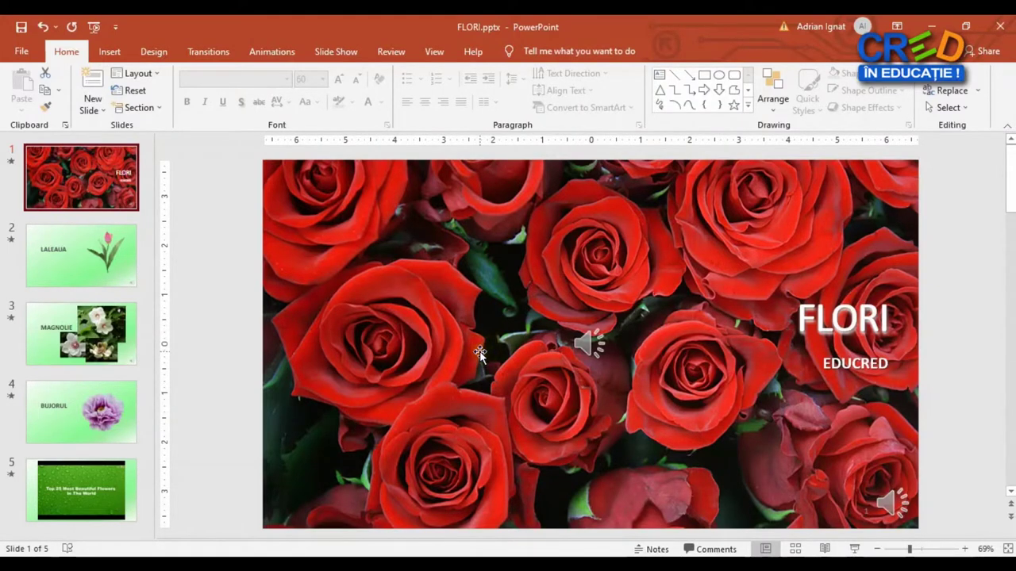
Expand the full transition gallery and give the FLORI title slide a Fade transition
left_click(213, 52)
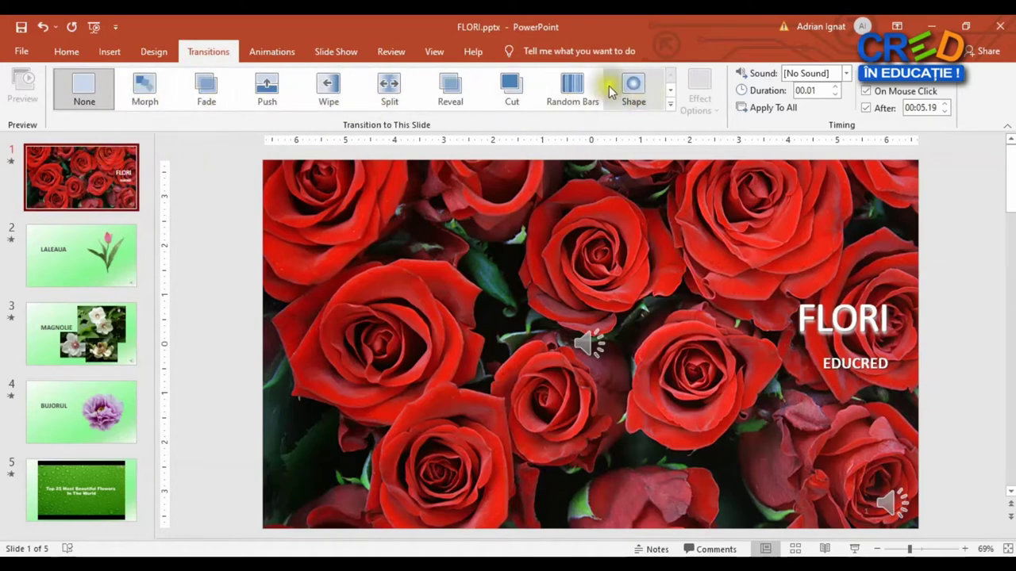
left_click(670, 106)
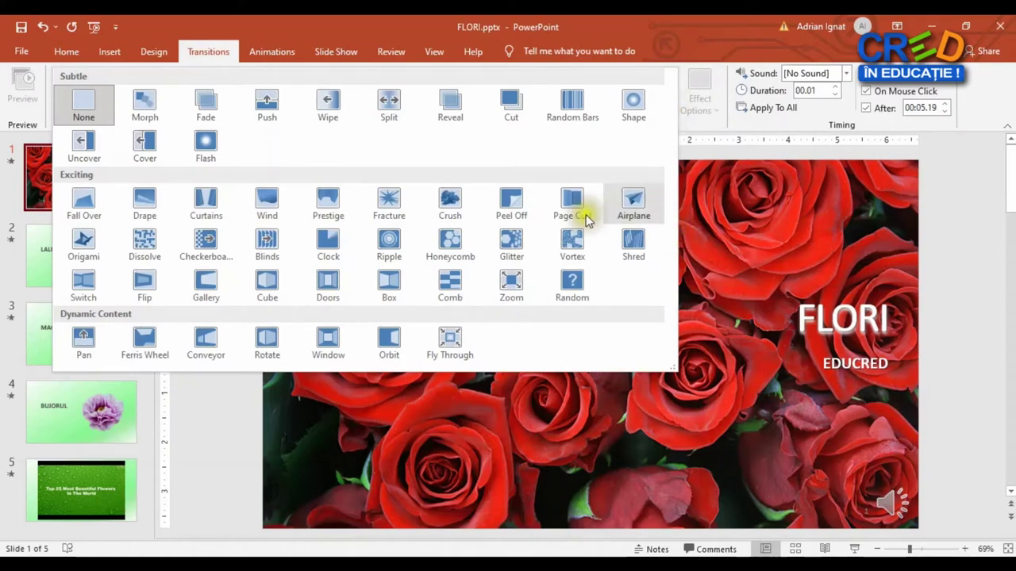
left_click(205, 107)
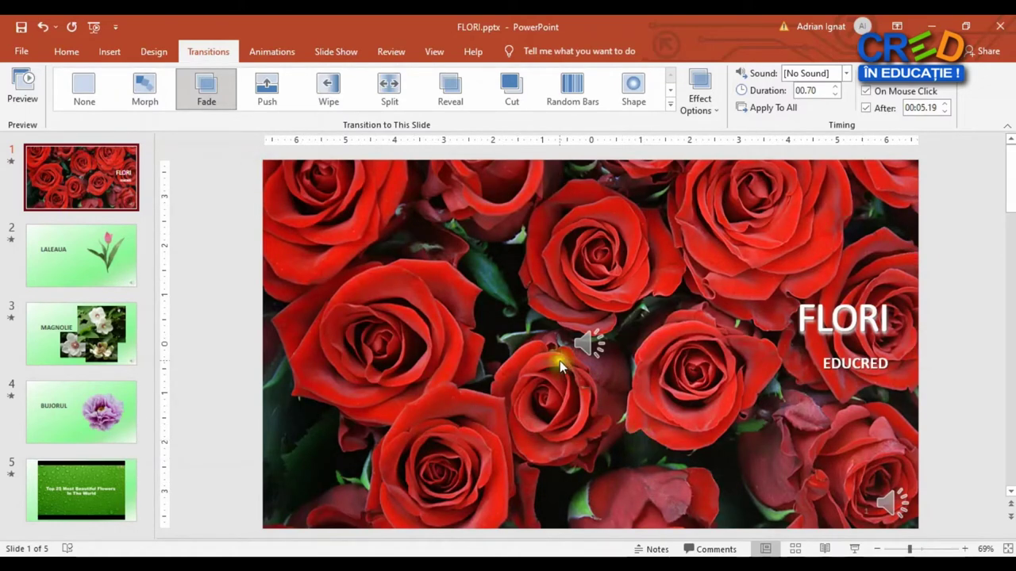
Review the Fade effect options unchanged and keep the transition sound at [No Sound]
left_click(712, 115)
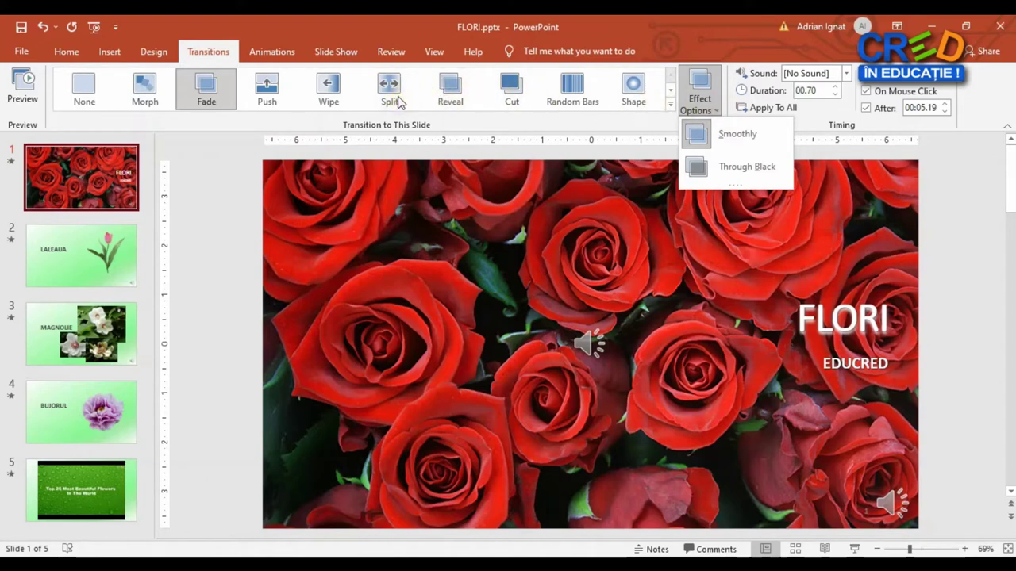
left_click(980, 136)
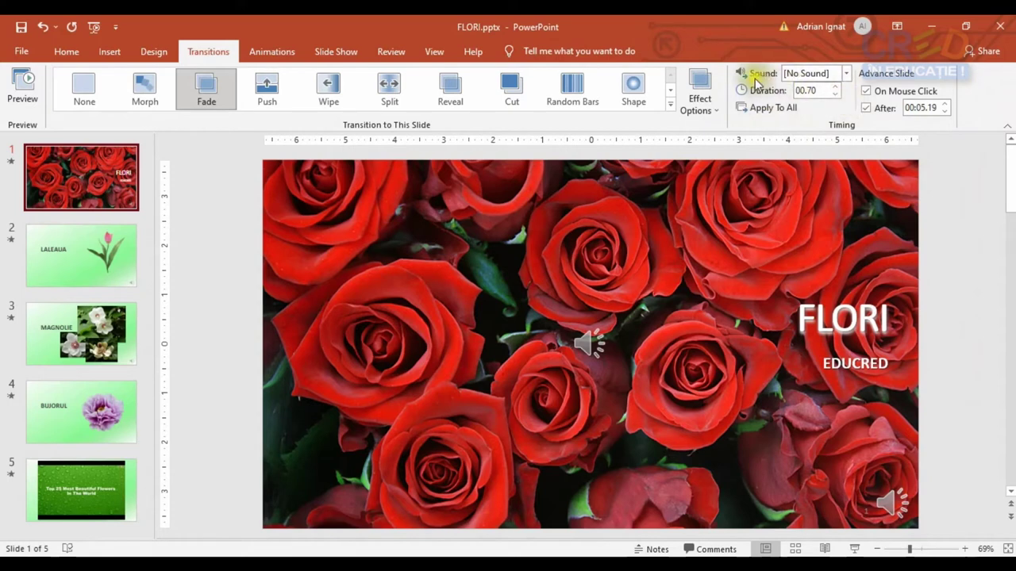
left_click(846, 73)
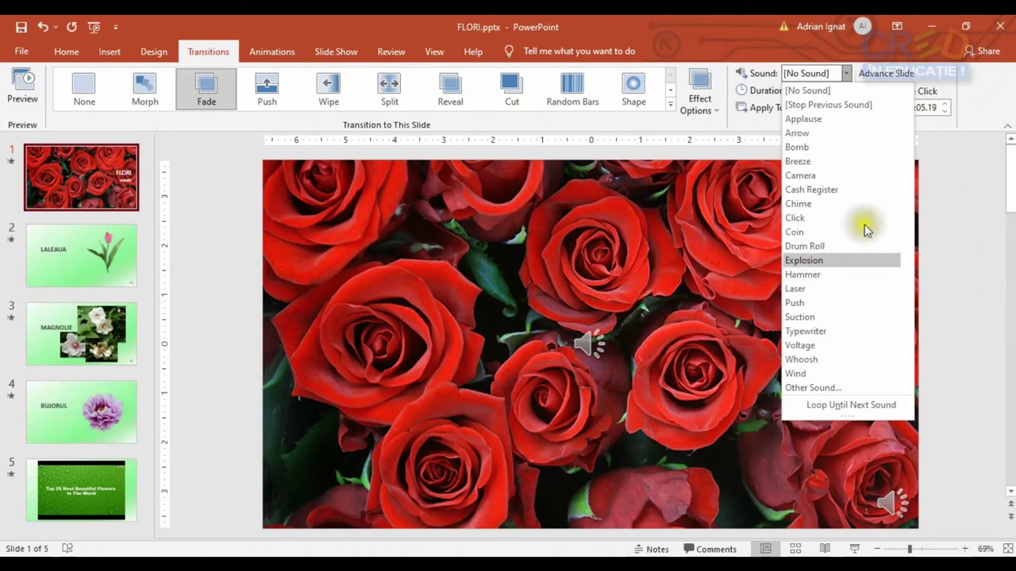
left_click(984, 94)
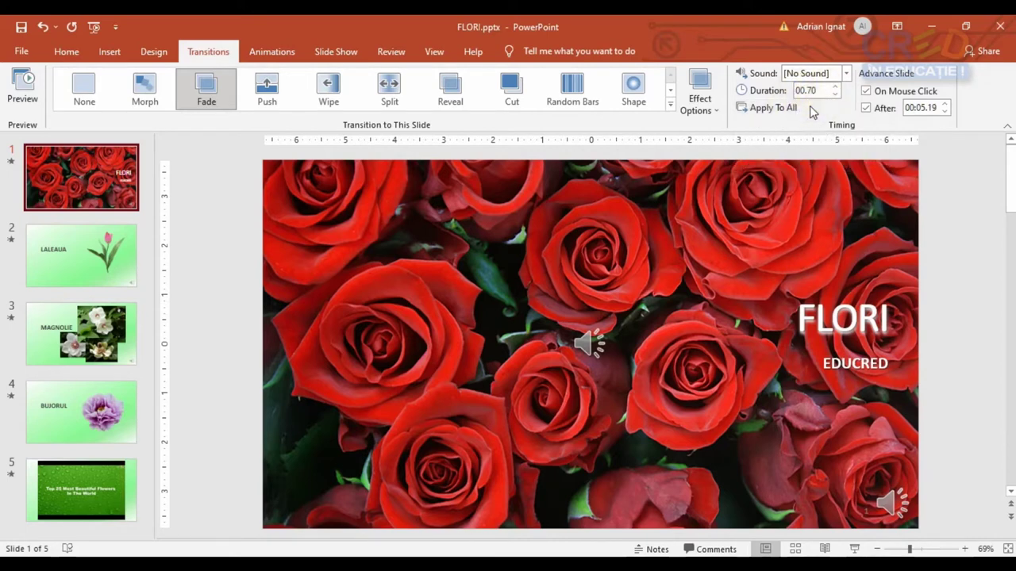
left_click(817, 92)
left_click(758, 110)
Apply a Curtains transition to slide 2, LALEAUA, then move to slide 3, MAGNOLIE
left_click(84, 250)
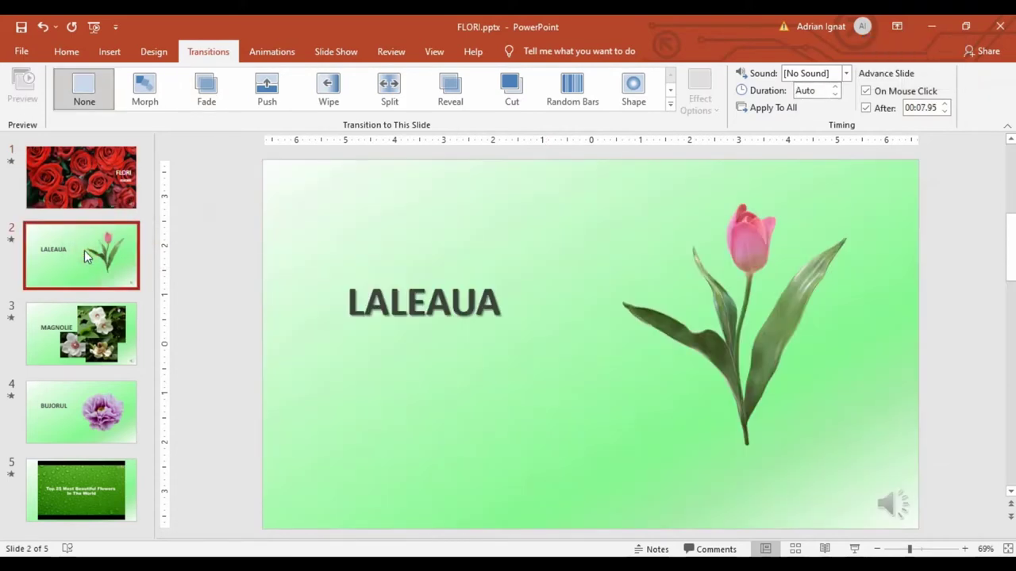
left_click(672, 108)
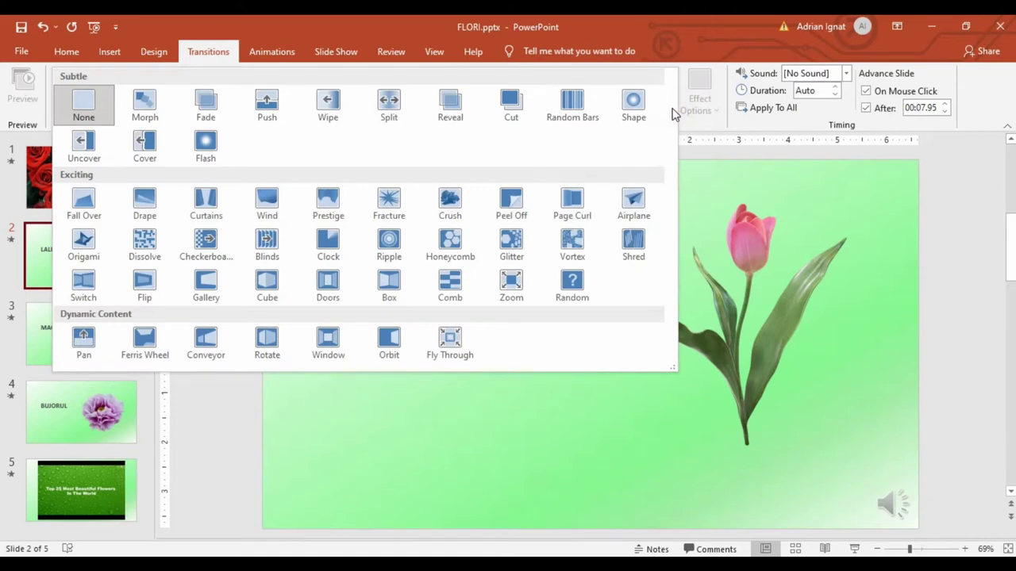
left_click(209, 206)
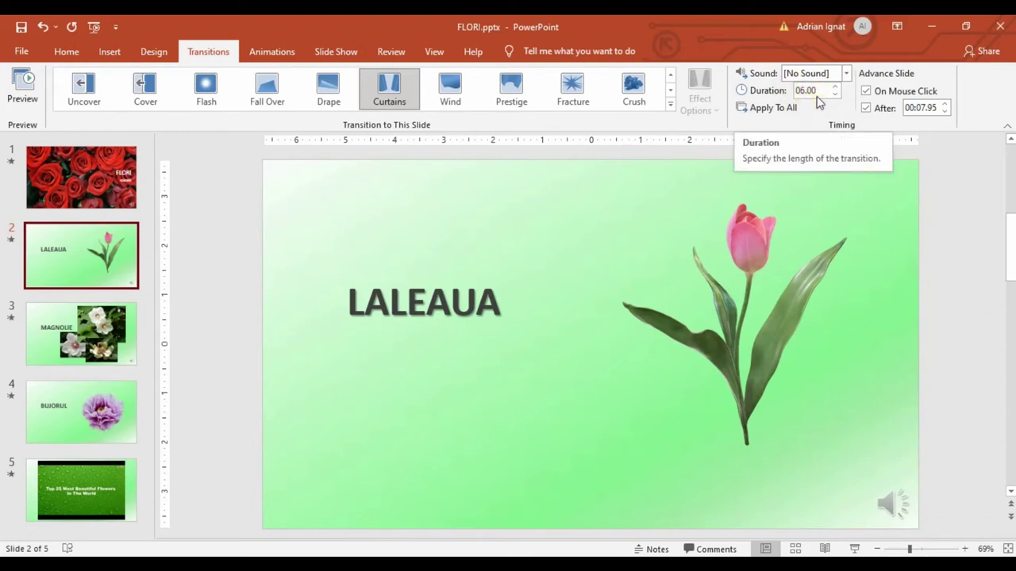
left_click(78, 336)
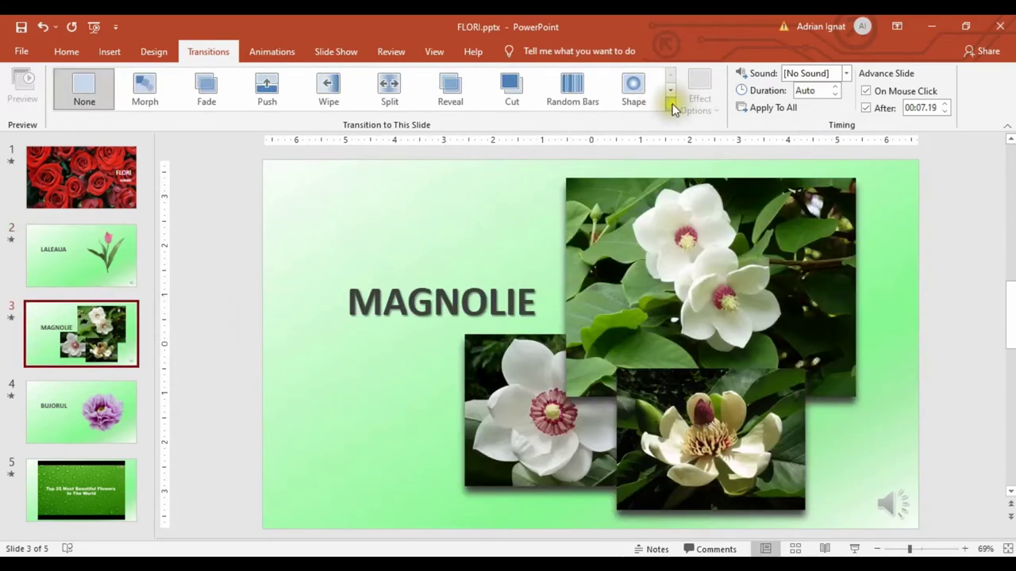
Apply a Checkerboard transition to MAGNOLIE, then move to slide 4, BUJORUL
left_click(670, 104)
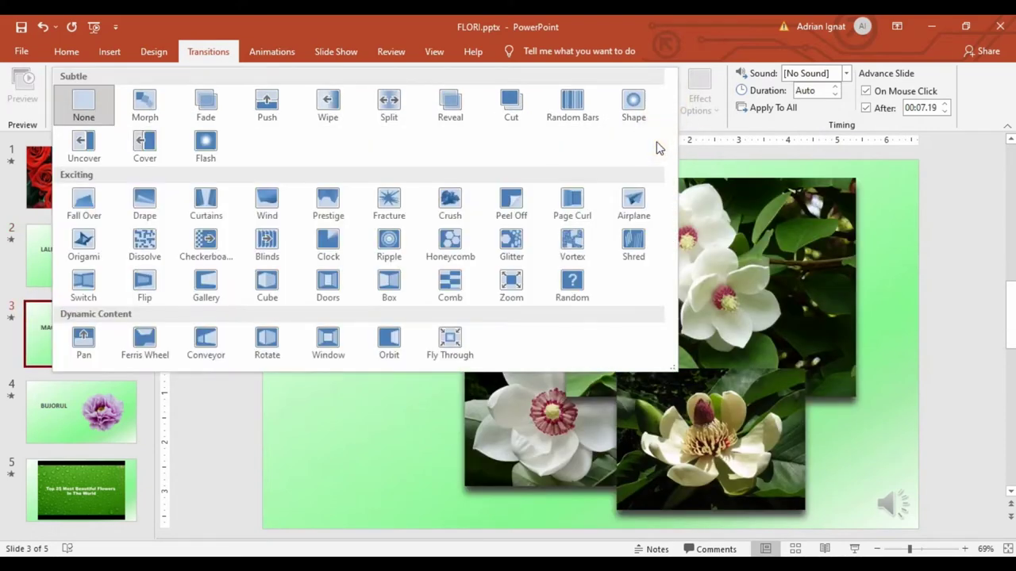
left_click(207, 246)
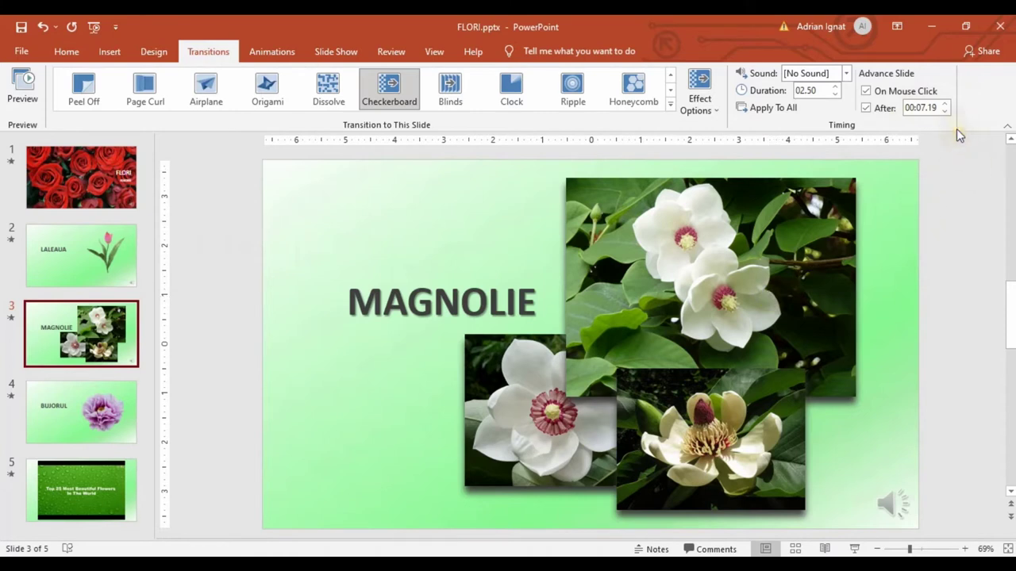
left_click(68, 412)
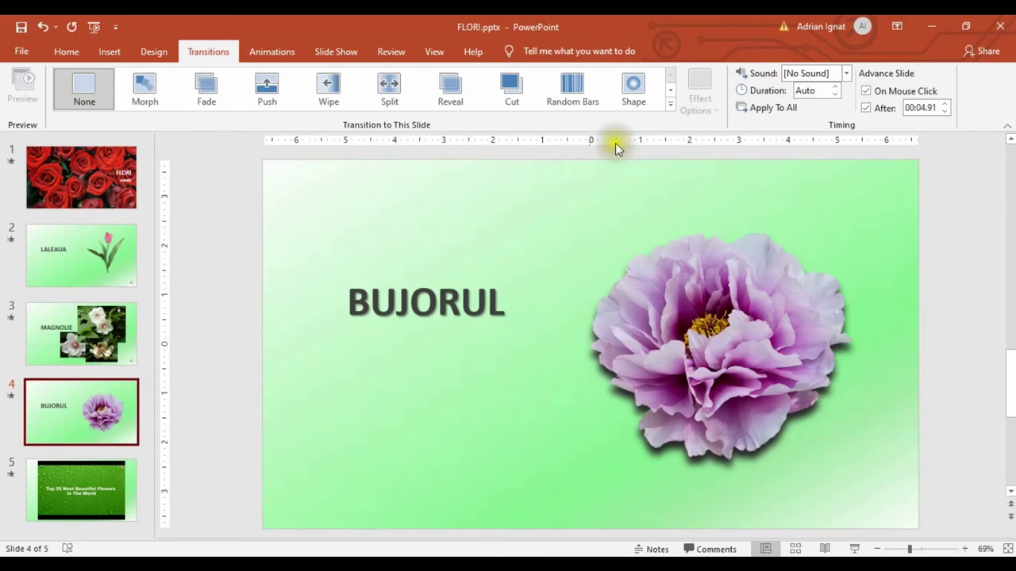
Give BUJORUL a Peel Off transition and the flowers video slide a 01.40 Doors transition
left_click(670, 104)
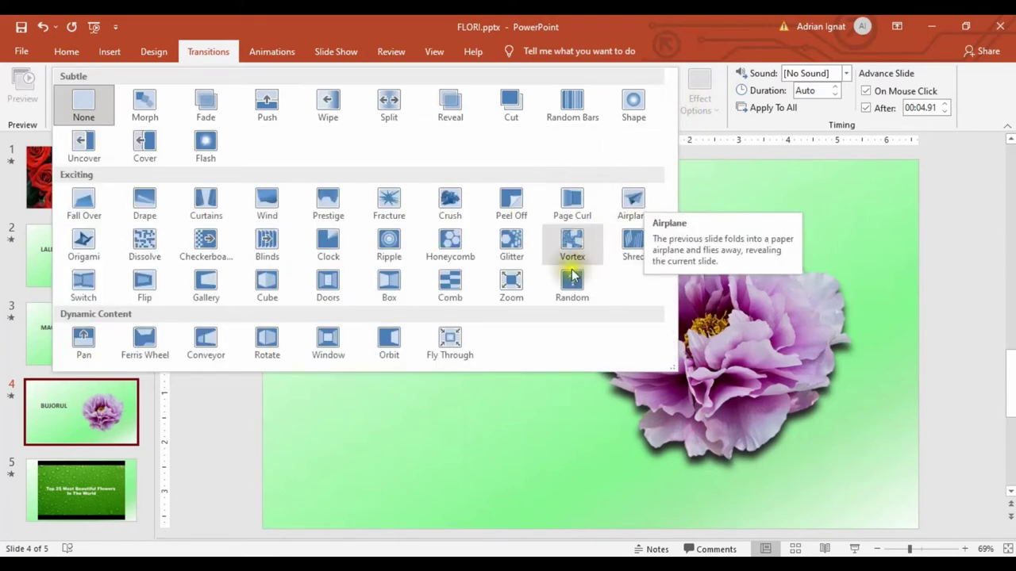
left_click(515, 213)
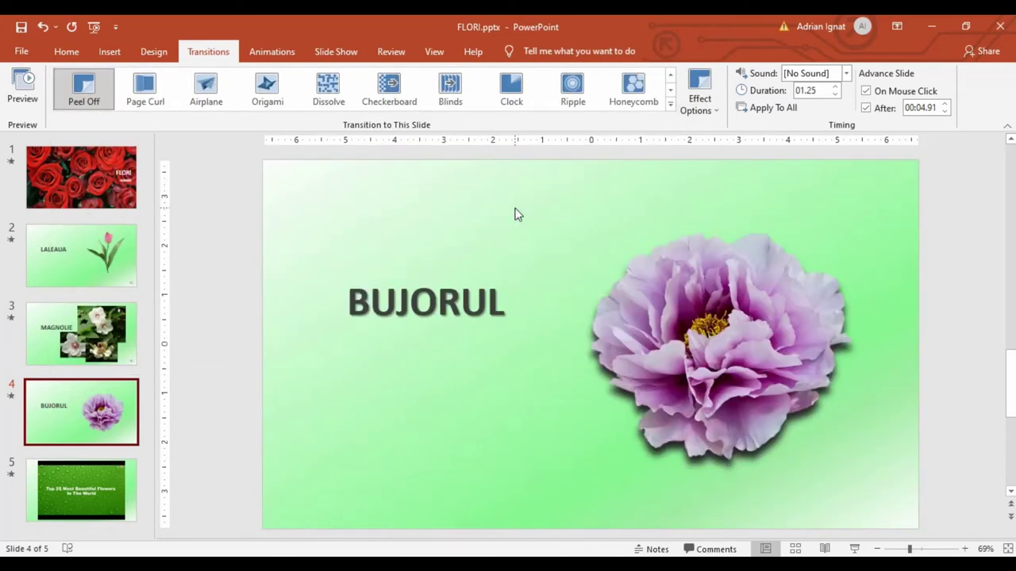
left_click(77, 494)
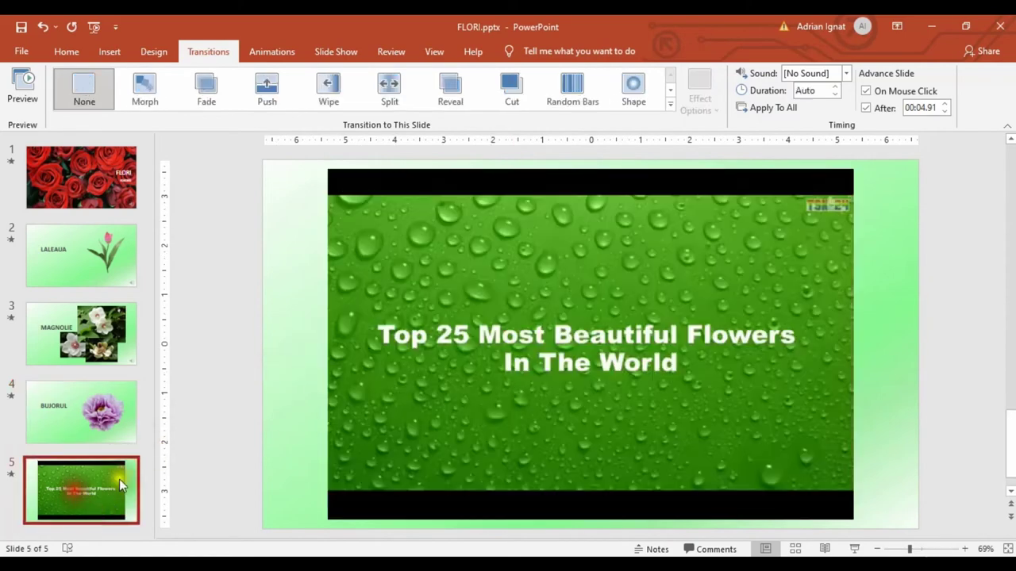
left_click(670, 103)
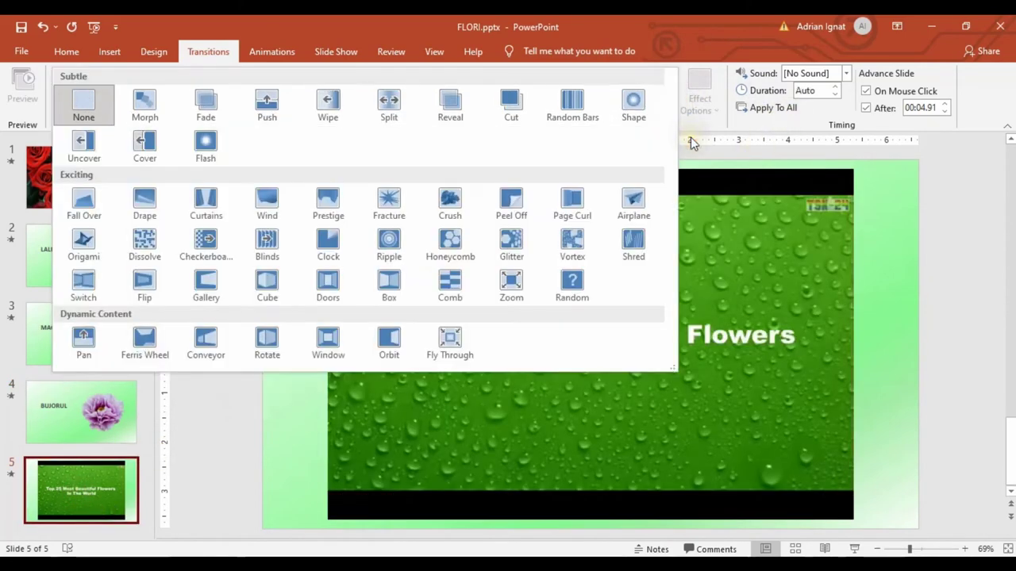
left_click(341, 292)
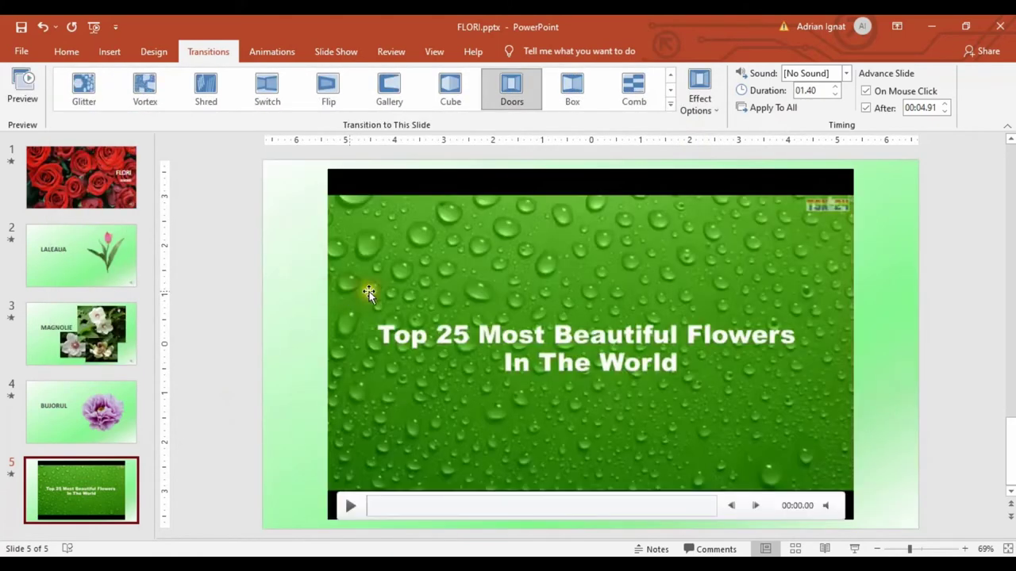
left_click(966, 282)
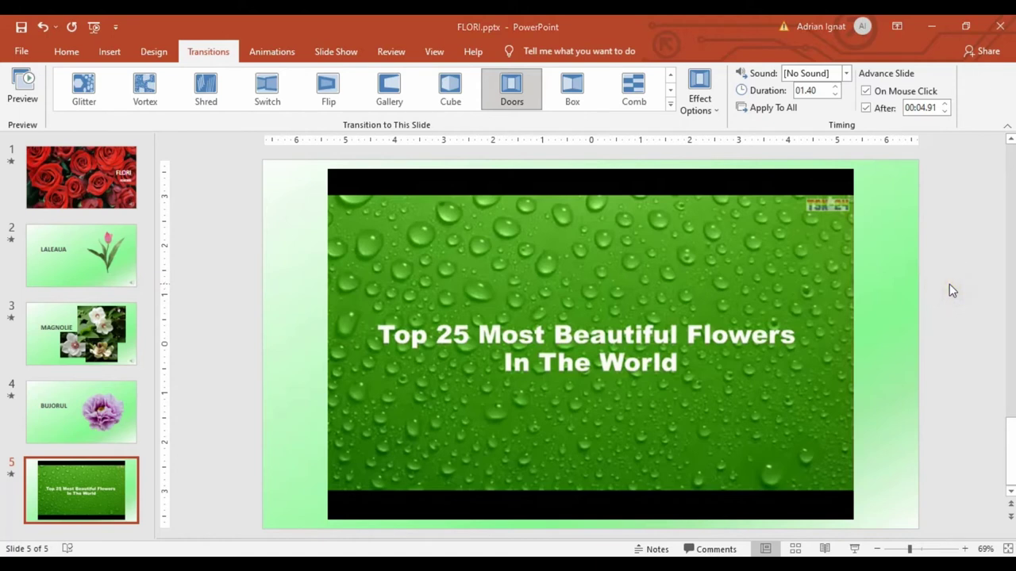
key("F5")
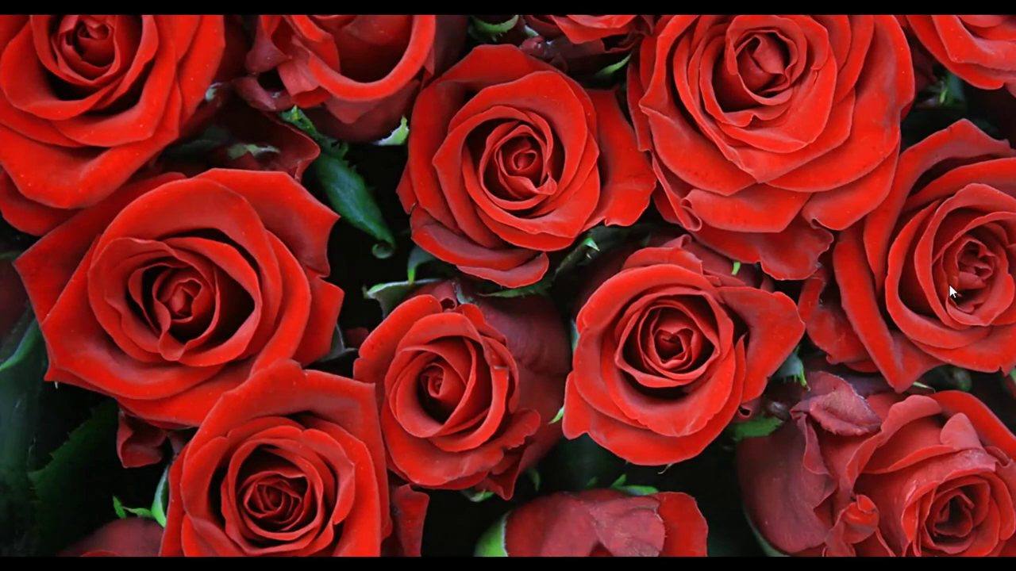
left_click(949, 285)
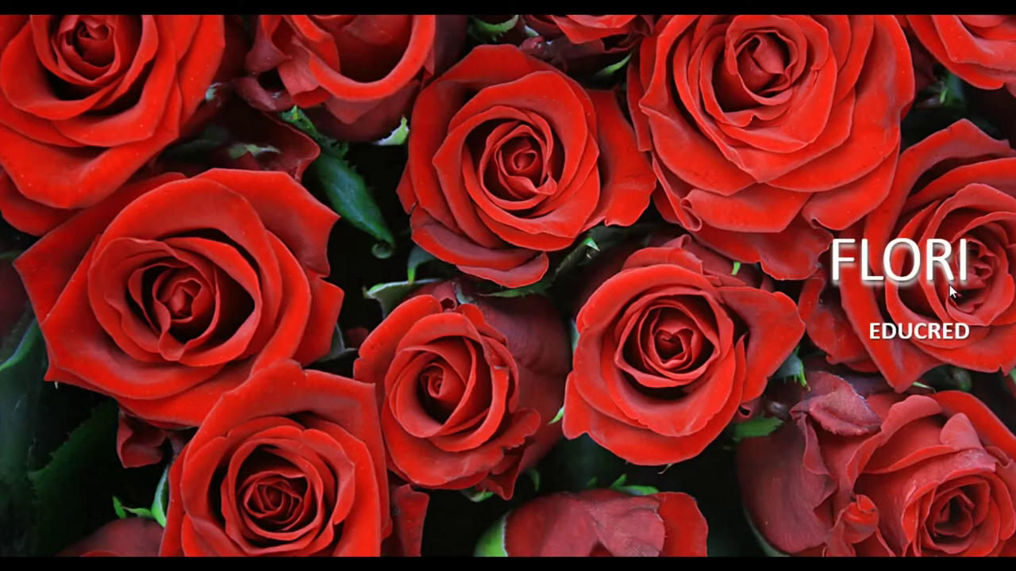
left_click(949, 285)
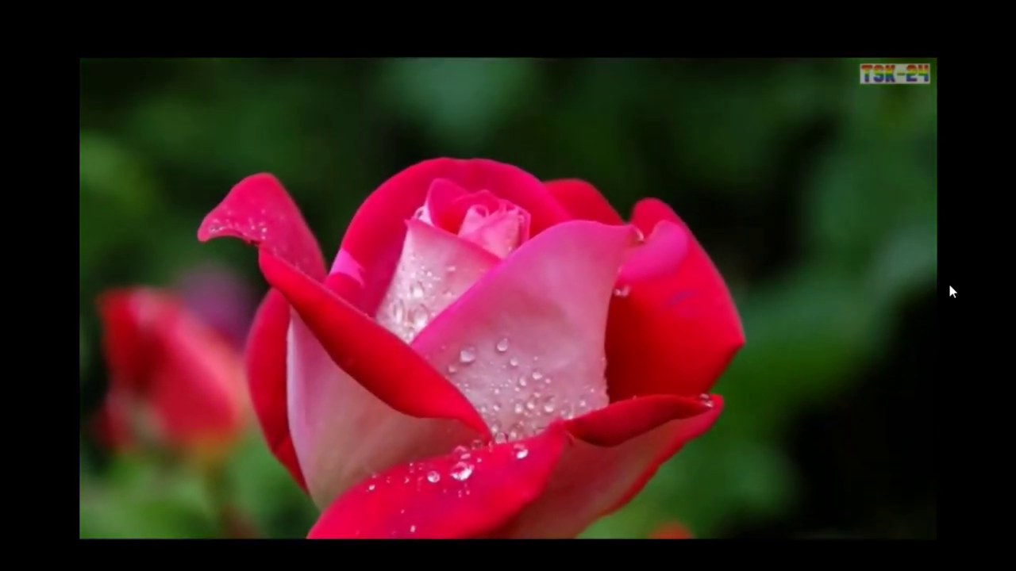
key("Escape")
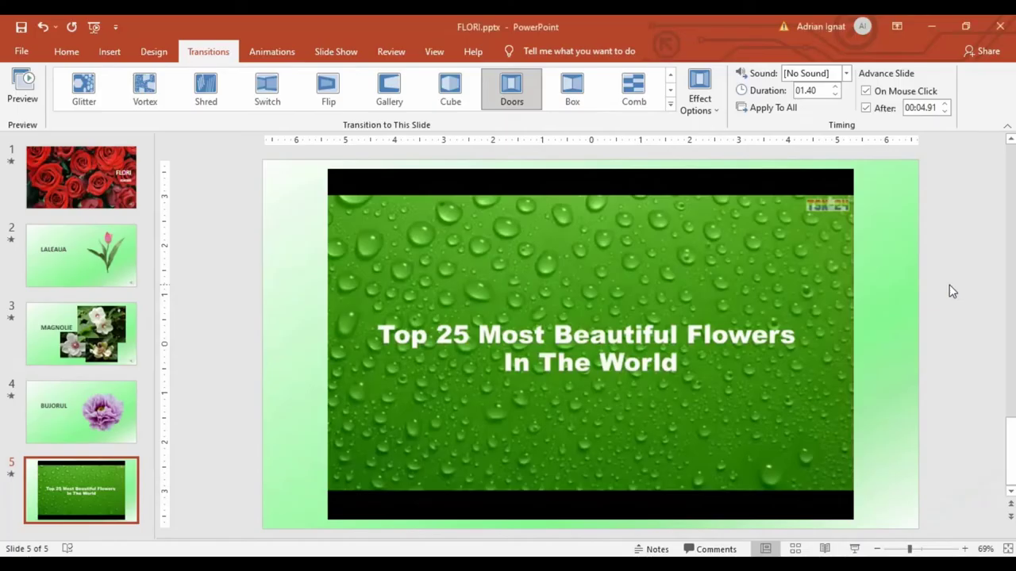
Return to slide 1 and browse the transition gallery without changing its 00.70 Fade
key("Home")
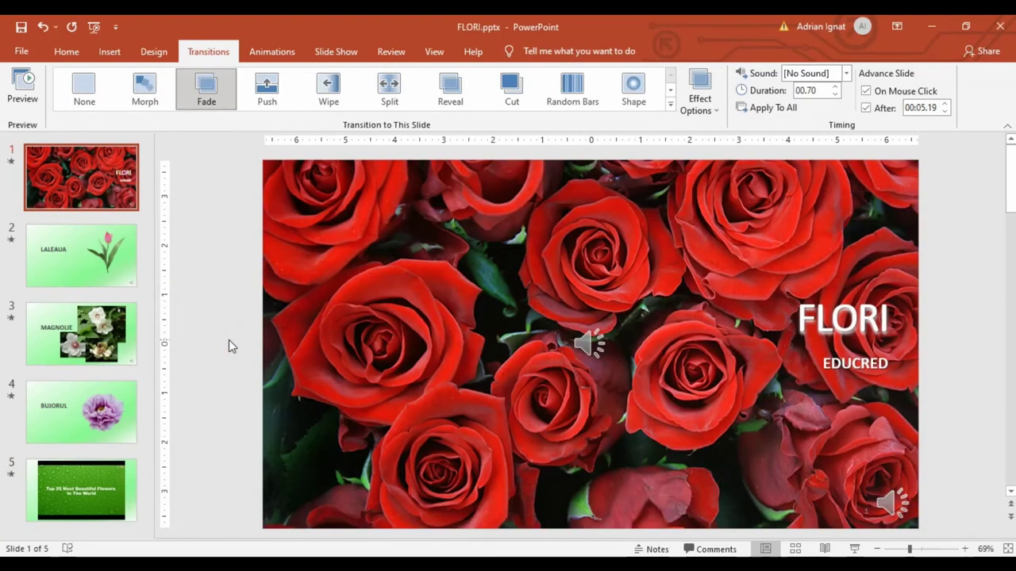
left_click(669, 108)
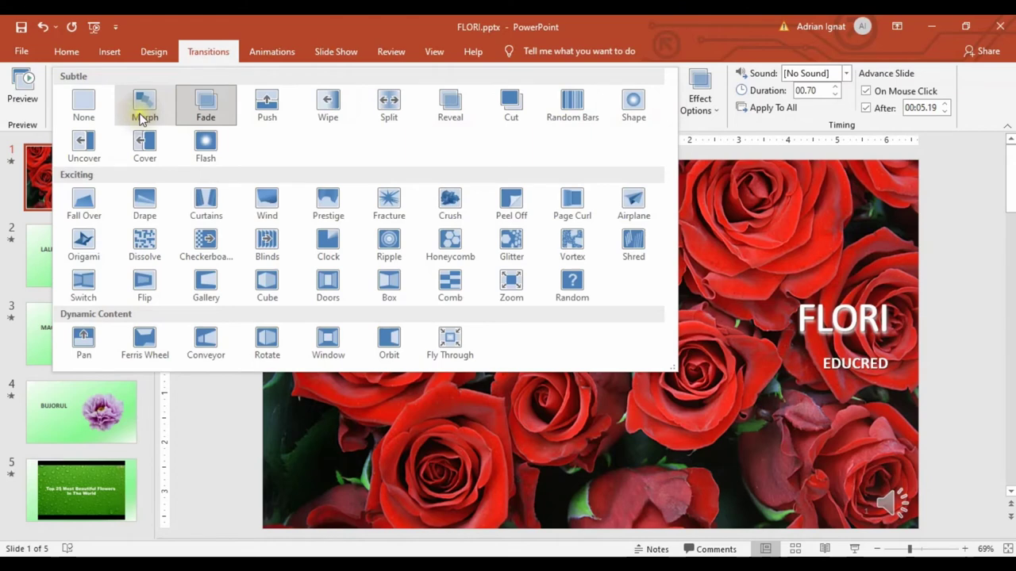
left_click(214, 427)
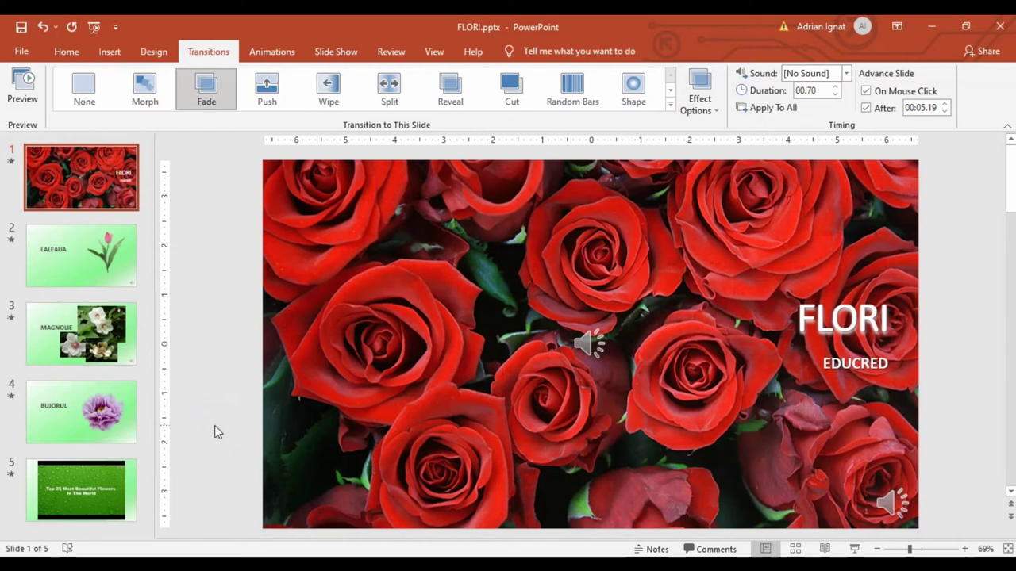
left_click(210, 322)
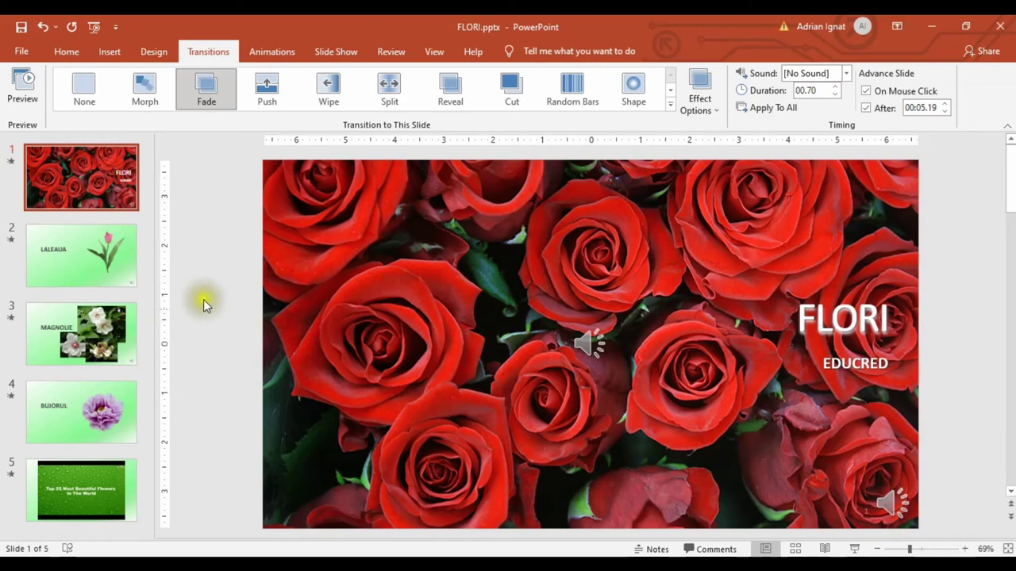
right_click(97, 140)
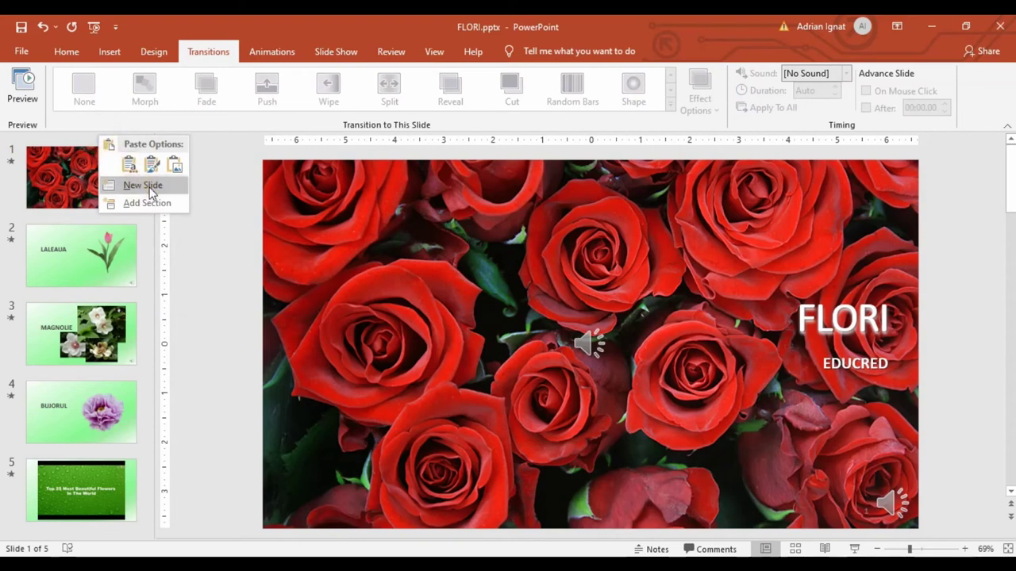
Insert a new first slide and delete its title and subtitle placeholders
left_click(143, 186)
left_click(100, 170)
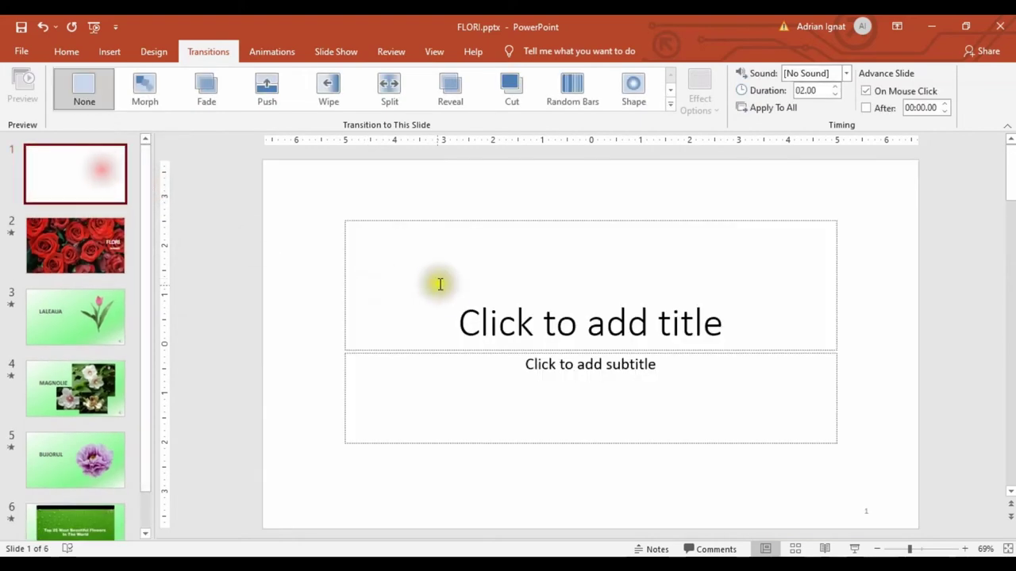
left_click(439, 284)
left_click(415, 220)
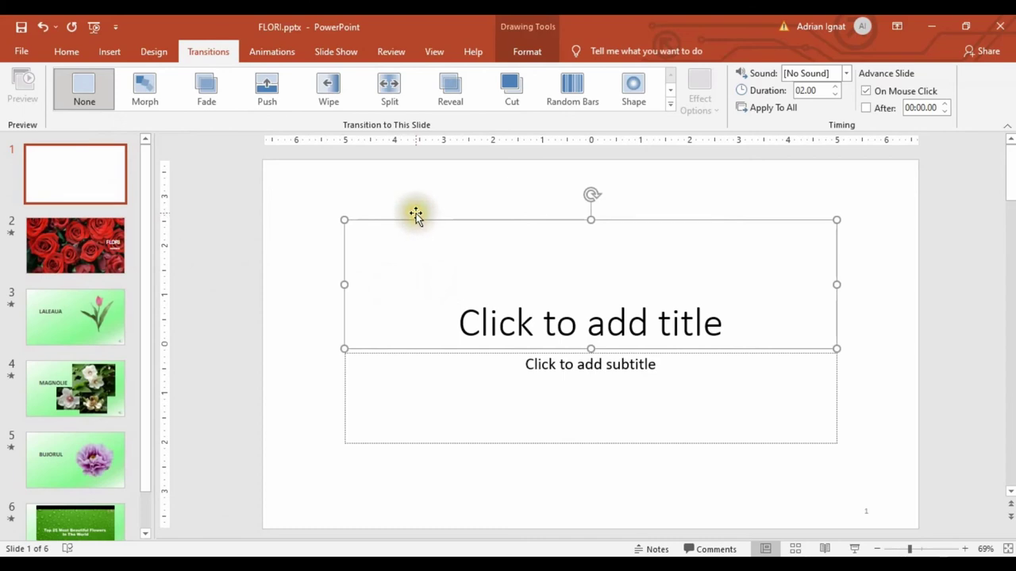
key("Delete")
left_click(466, 361)
left_click(465, 353)
key("Delete")
Draw a large blue right-triangle ramp across the empty slide from Insert > Shapes
left_click(442, 331)
left_click(109, 50)
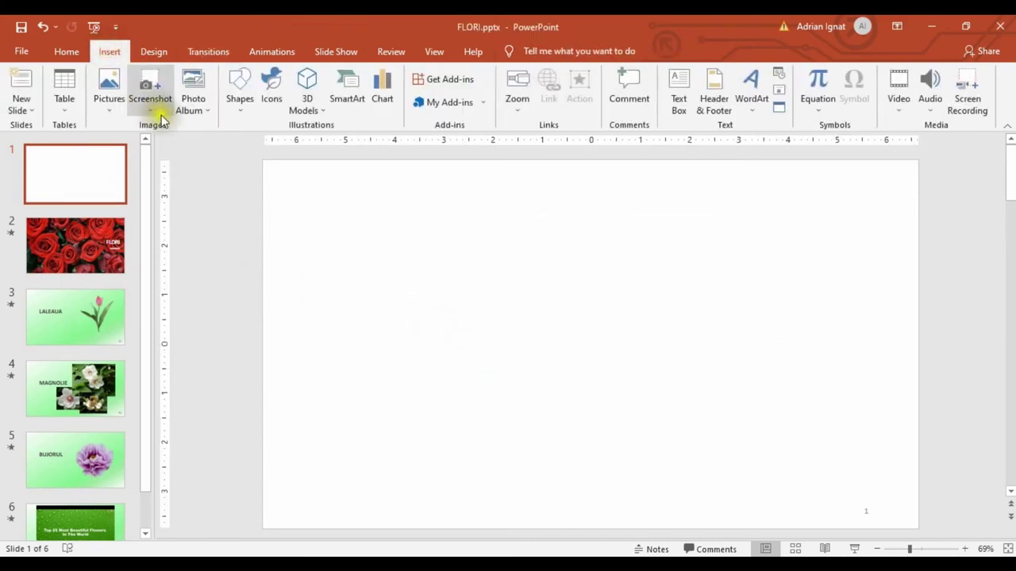
left_click(242, 111)
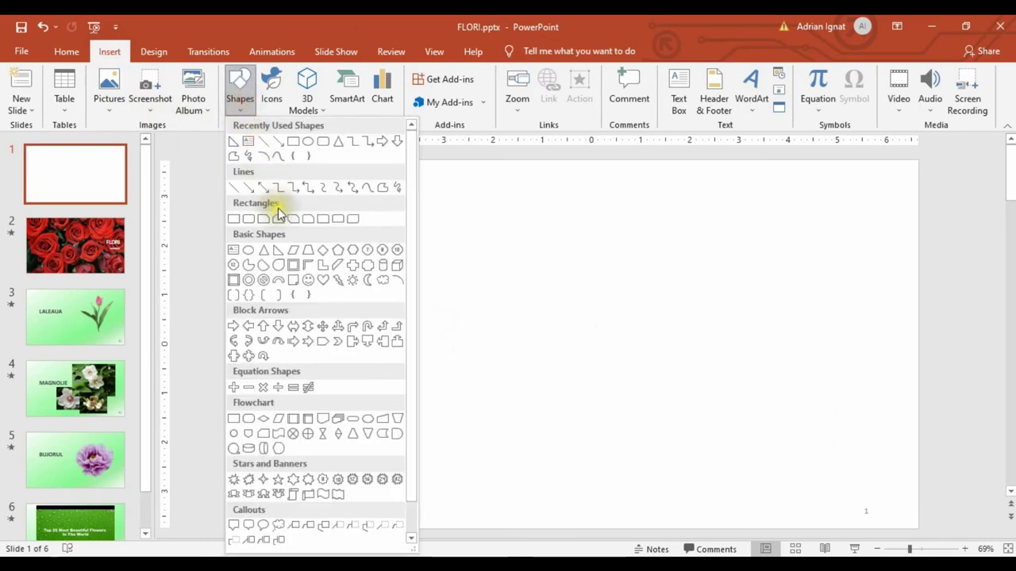
left_click(276, 255)
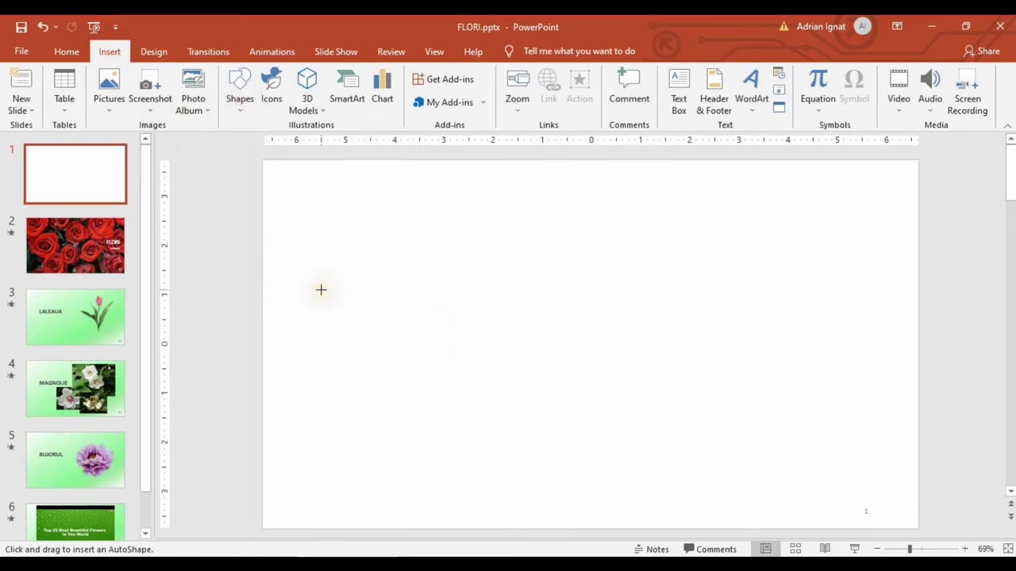
left_click_drag(320, 265, 873, 445)
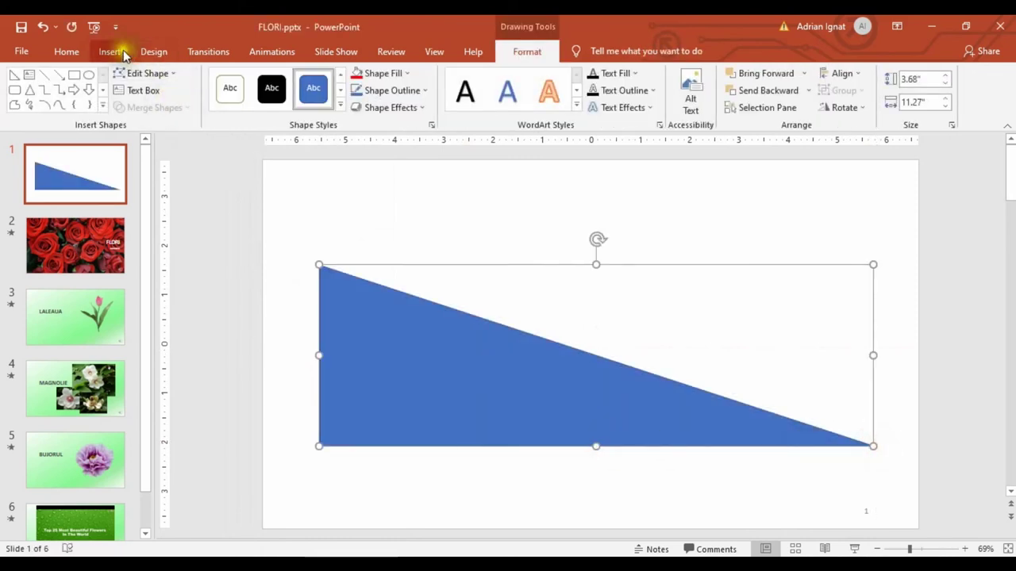
left_click(111, 51)
left_click(242, 99)
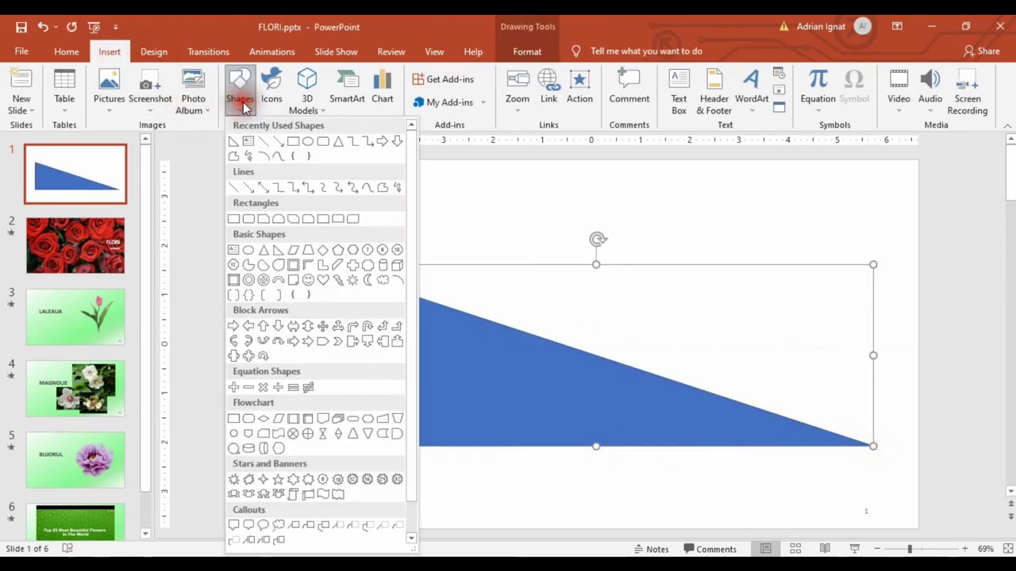
Draw a small rectangle above the ramp and fill it red
left_click(307, 142)
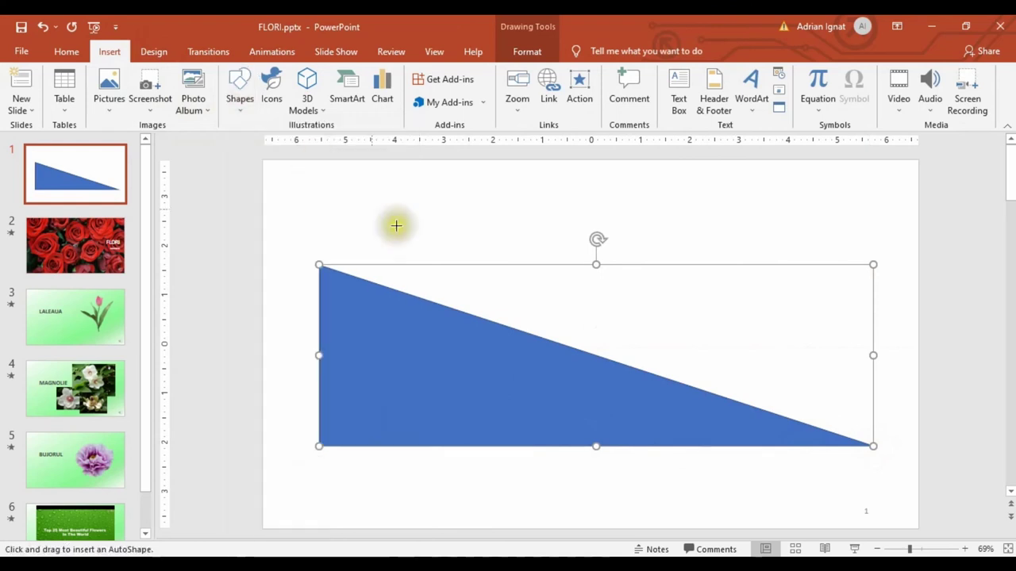
left_click_drag(466, 184, 573, 238)
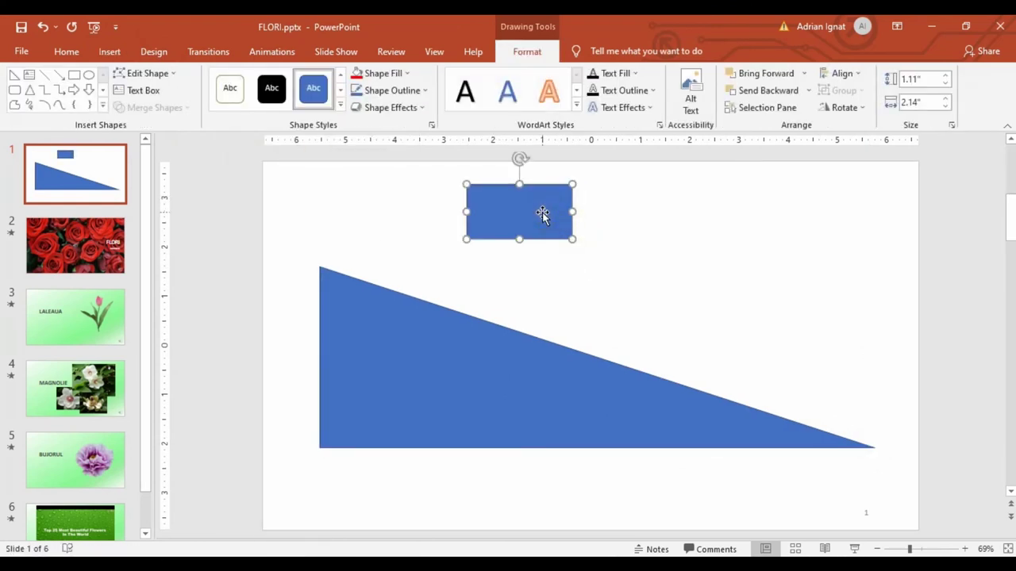
left_click(379, 73)
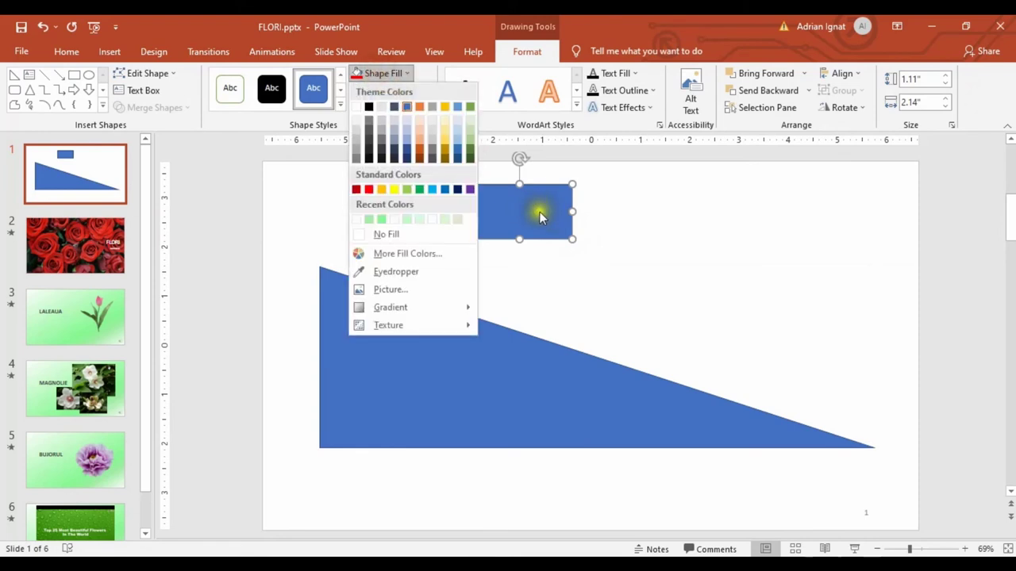
left_click(543, 218)
left_click(374, 73)
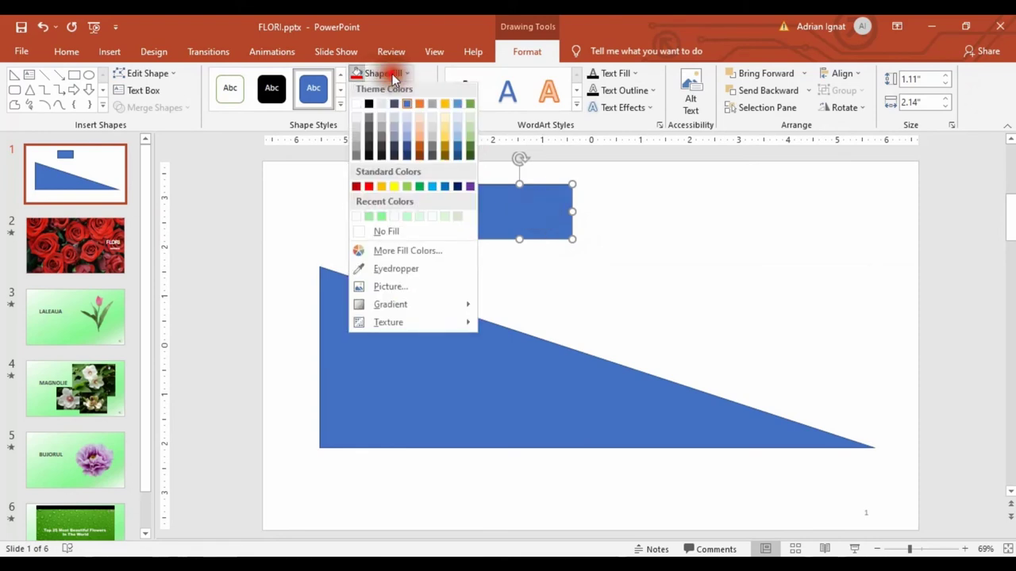
left_click(356, 189)
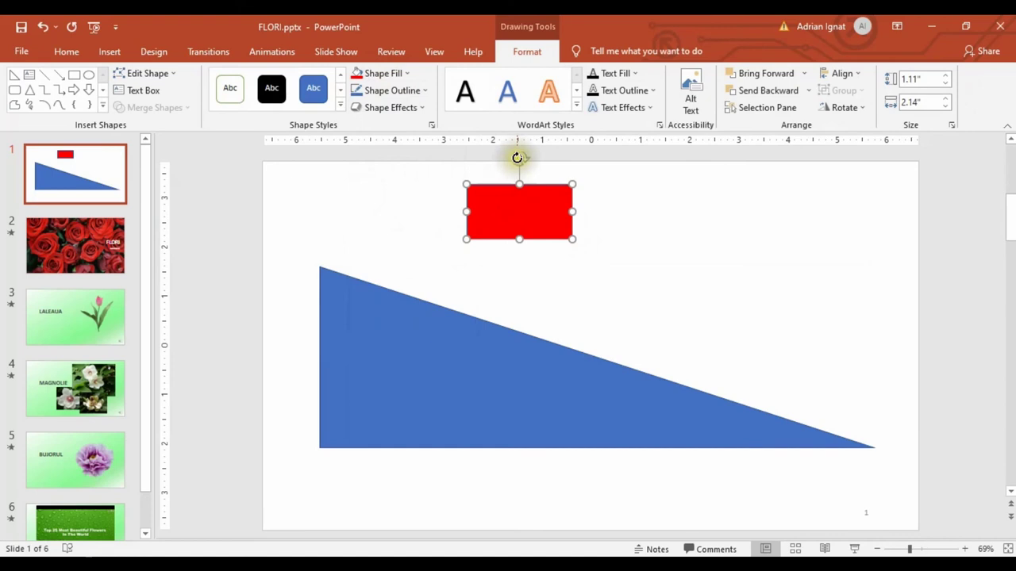
Tilt the red block to match the slope and position it at the ramp's top edge
left_click_drag(516, 157, 536, 161)
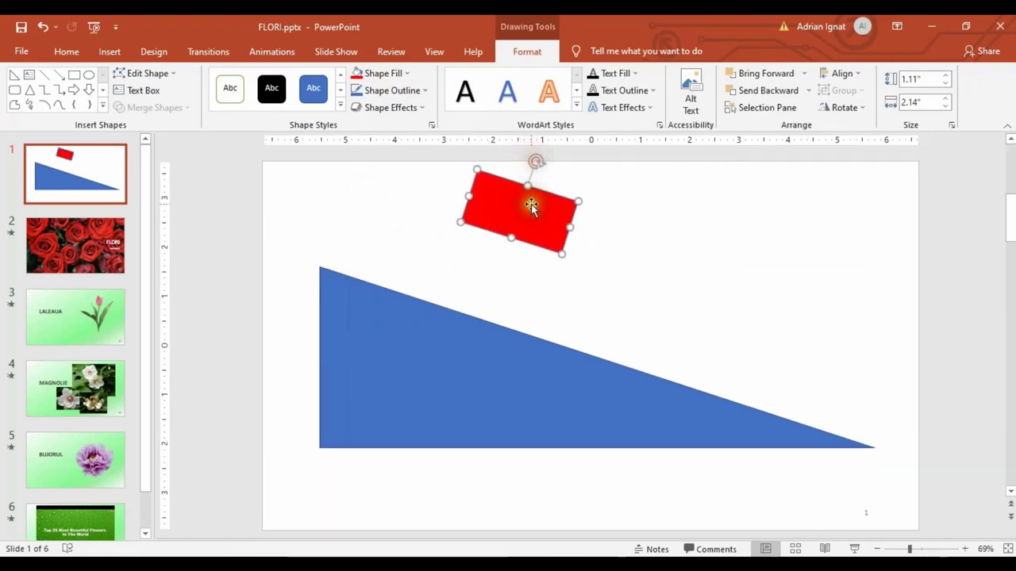
left_click_drag(531, 205, 392, 242)
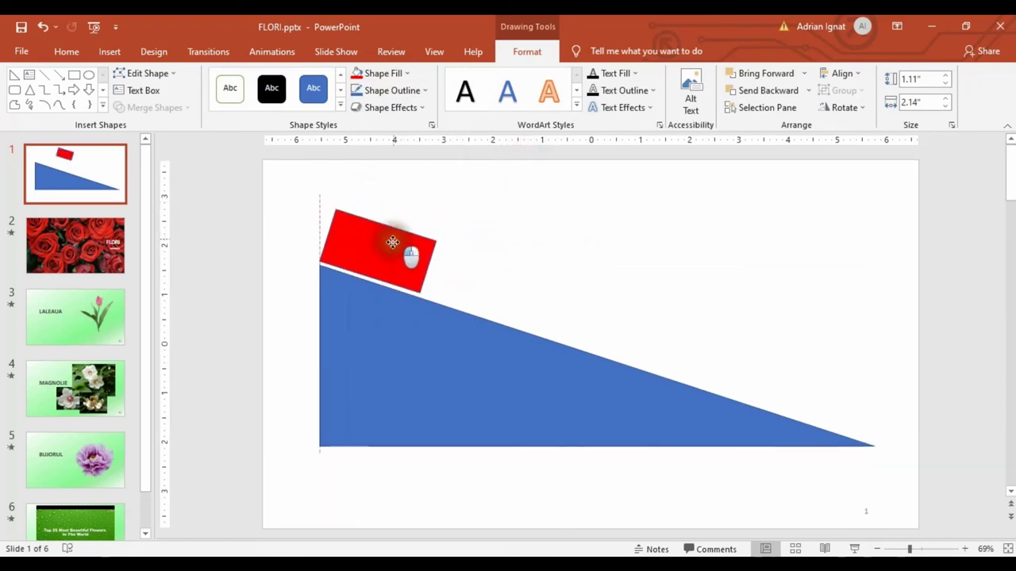
left_click(397, 195)
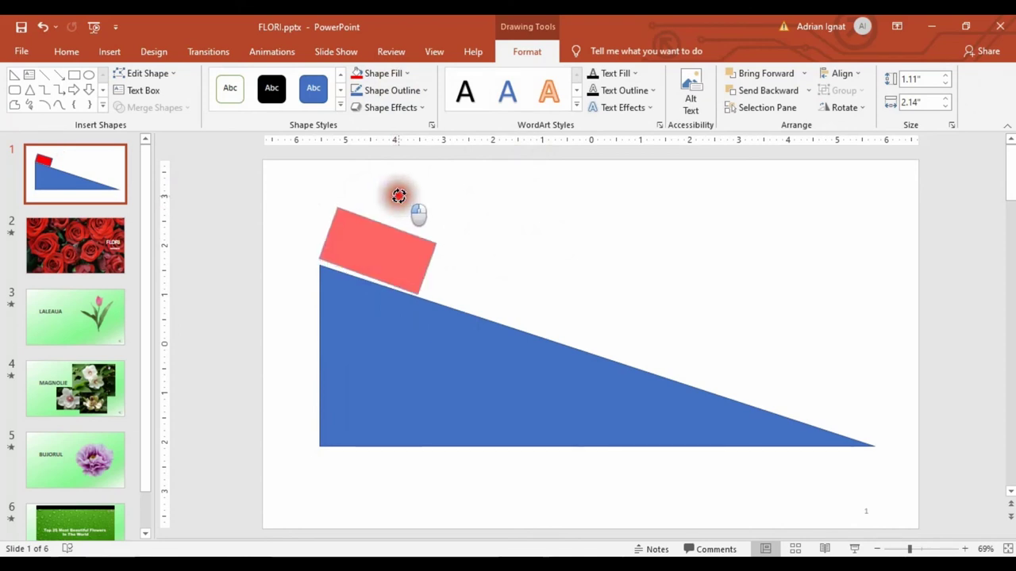
left_click(396, 234)
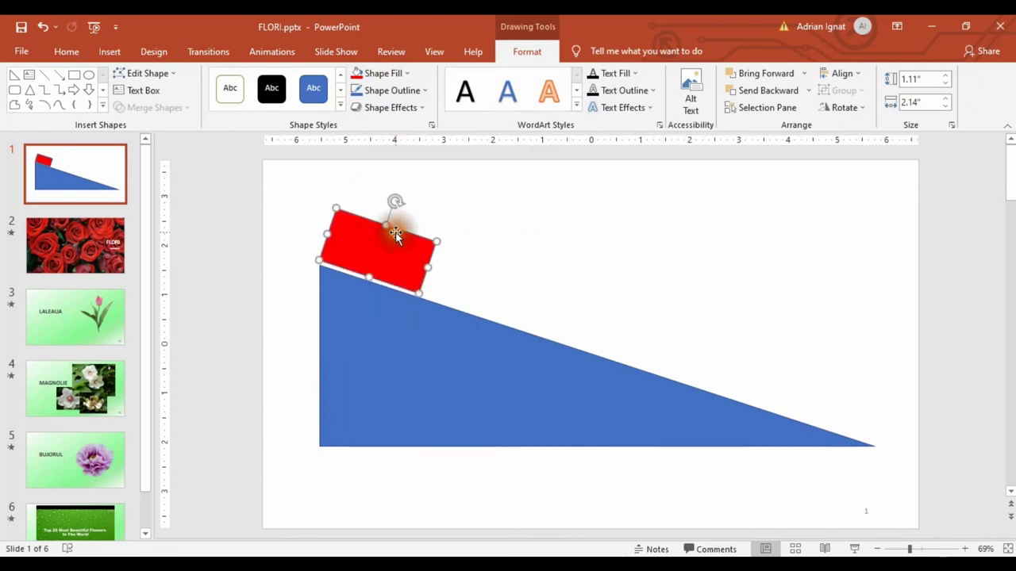
left_click_drag(390, 245, 394, 251)
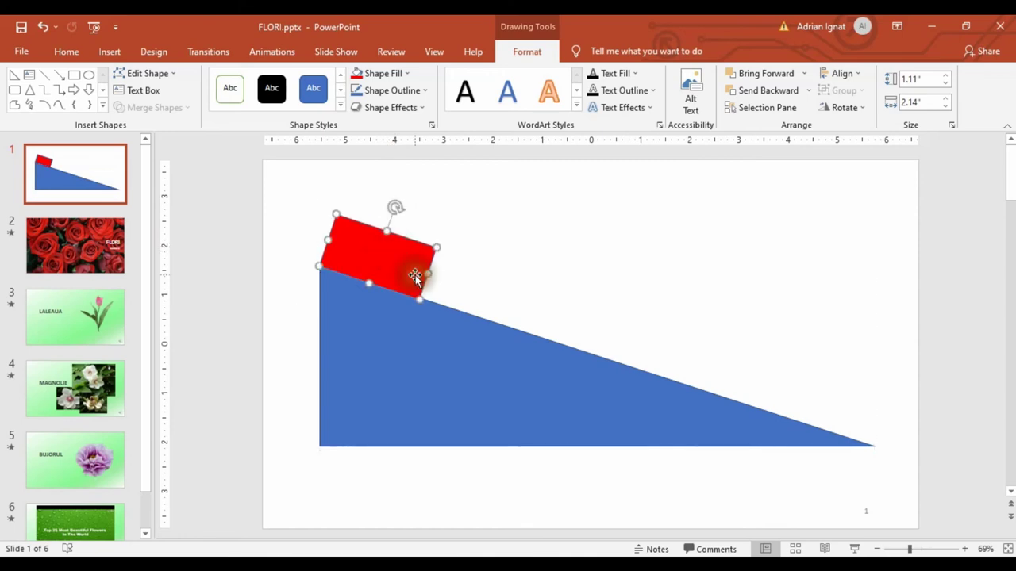
left_click(222, 212)
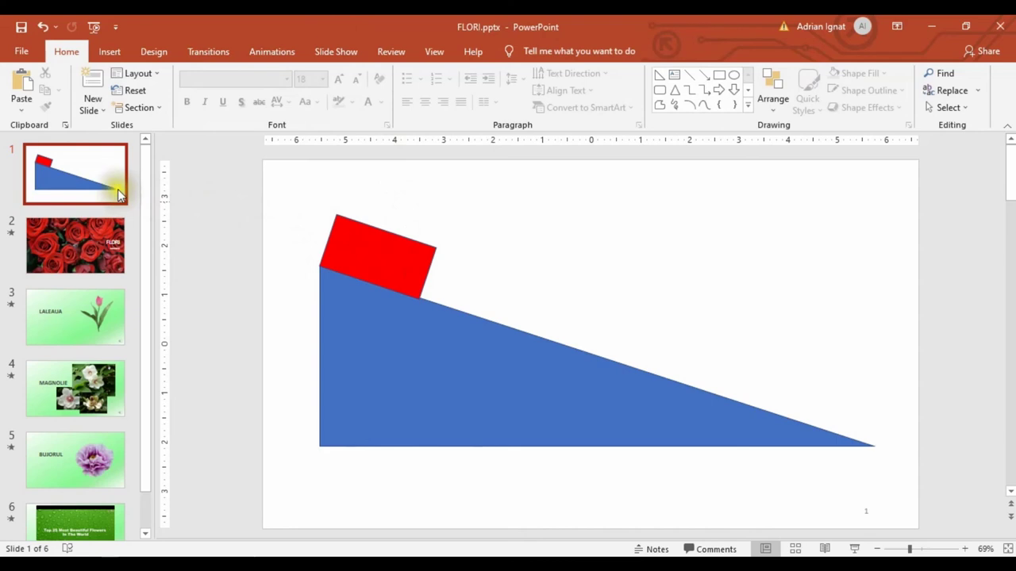
Duplicate slide 1 and drag the copy's red block to the bottom-right end of the ramp
right_click(97, 178)
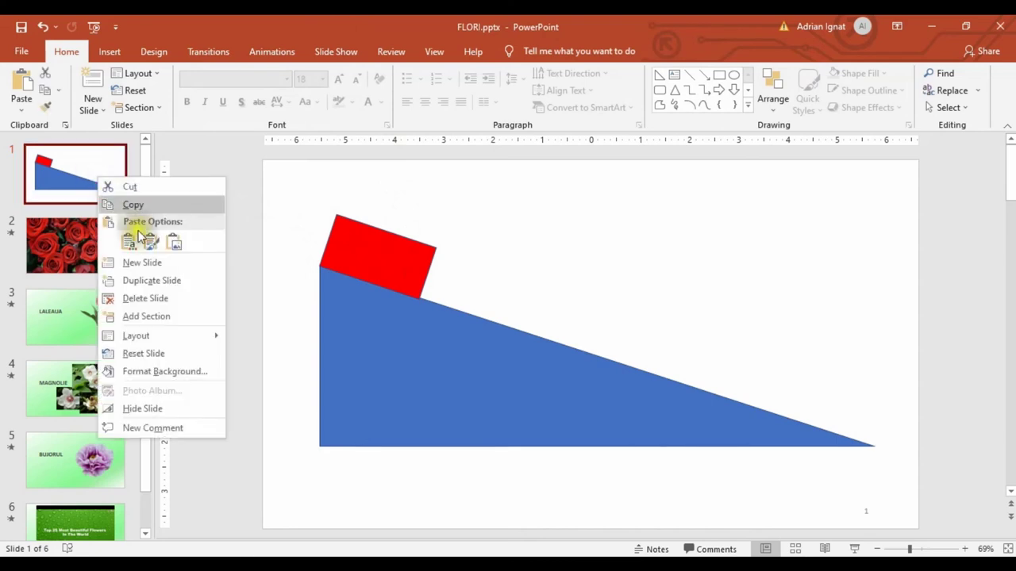
left_click(153, 281)
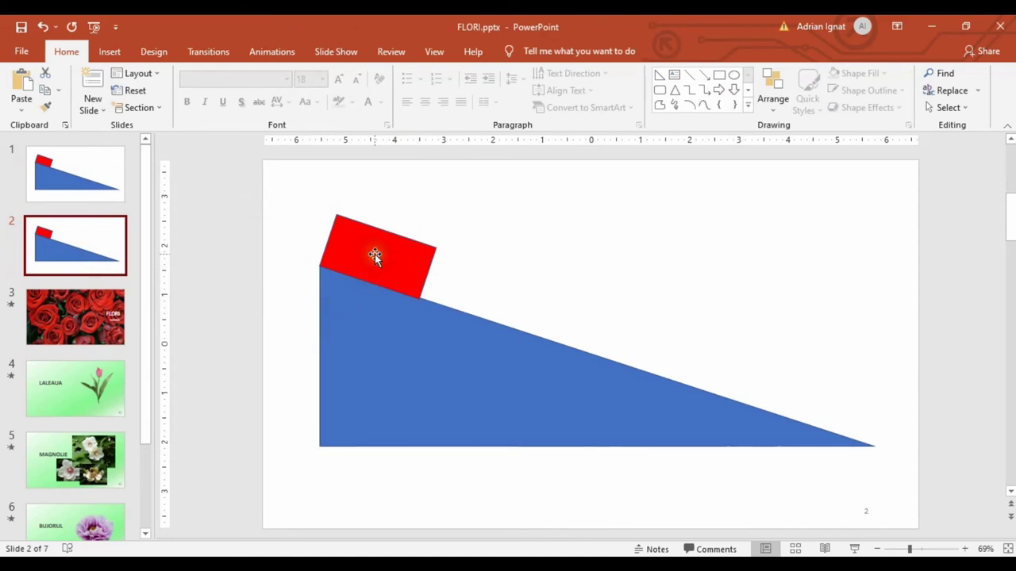
left_click_drag(372, 260, 828, 404)
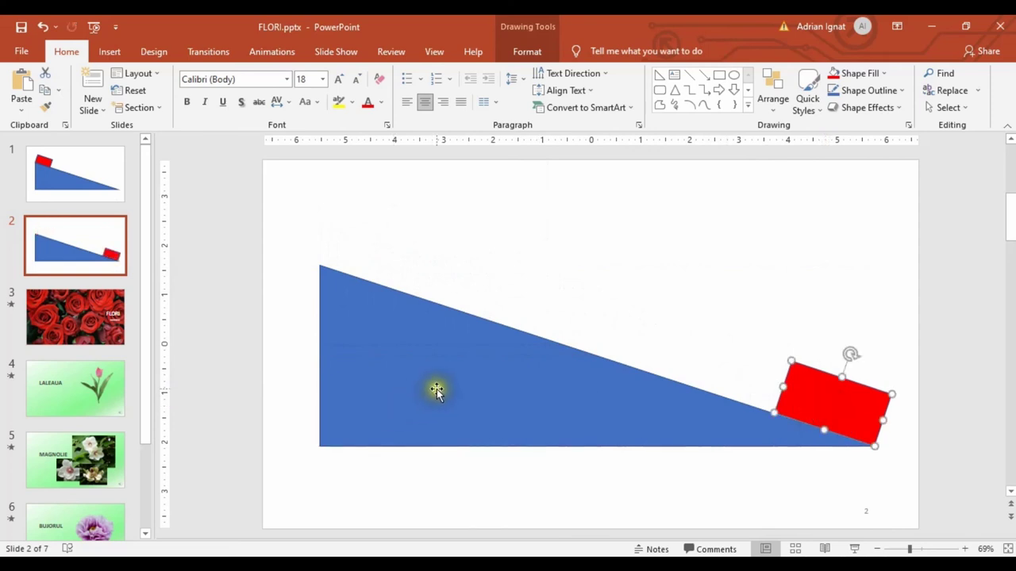
Apply the 02.00-second Morph transition to slide 2 from the Transitions tab
left_click(215, 54)
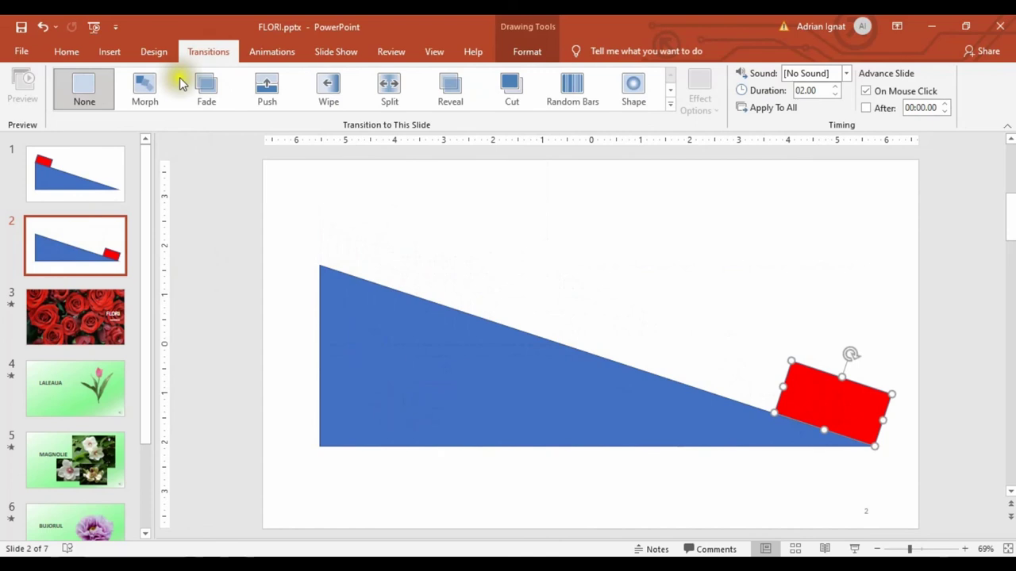
left_click(144, 94)
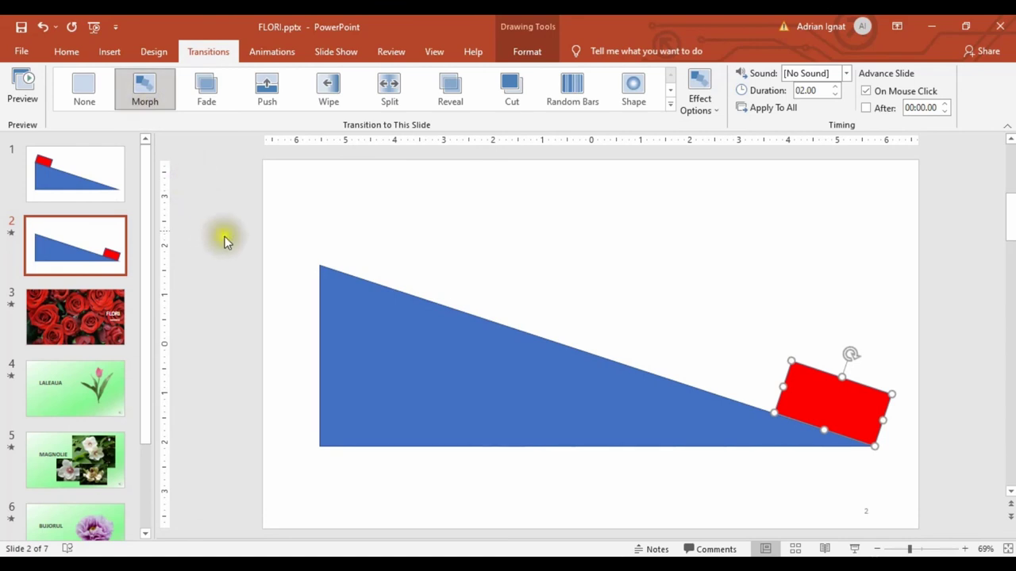
left_click(420, 219)
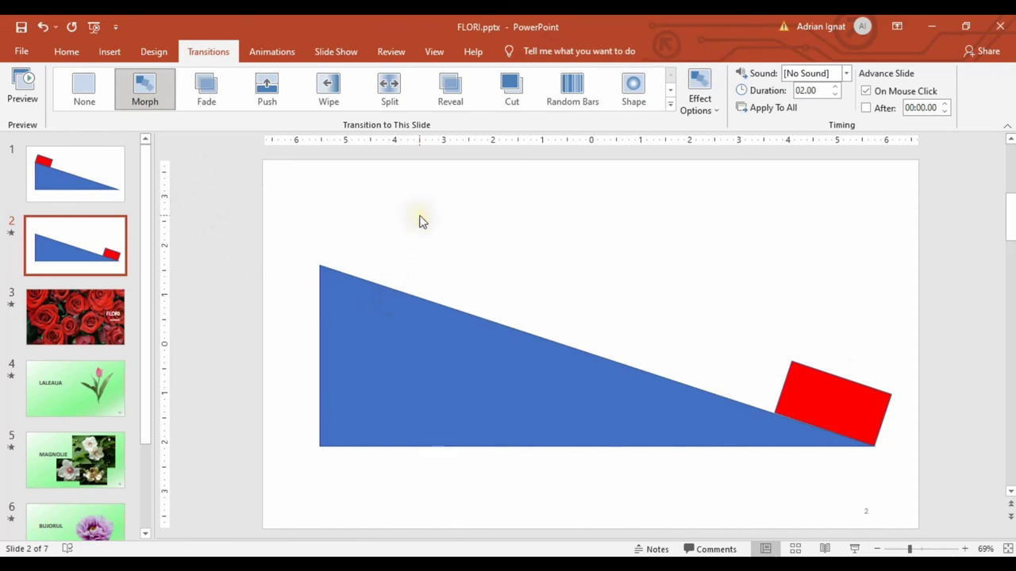
left_click(421, 222)
key("F5")
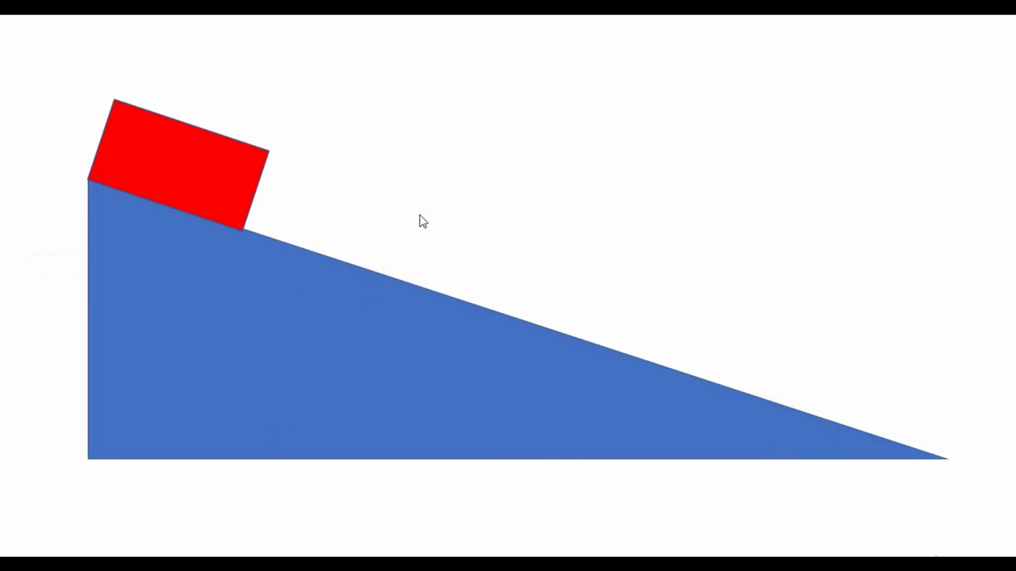
left_click(420, 220)
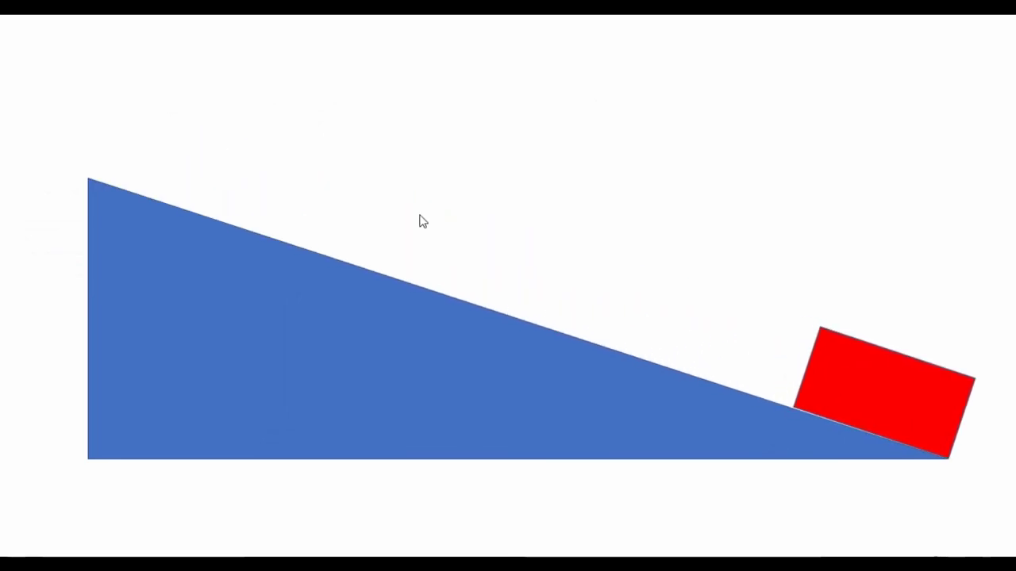
key("Escape")
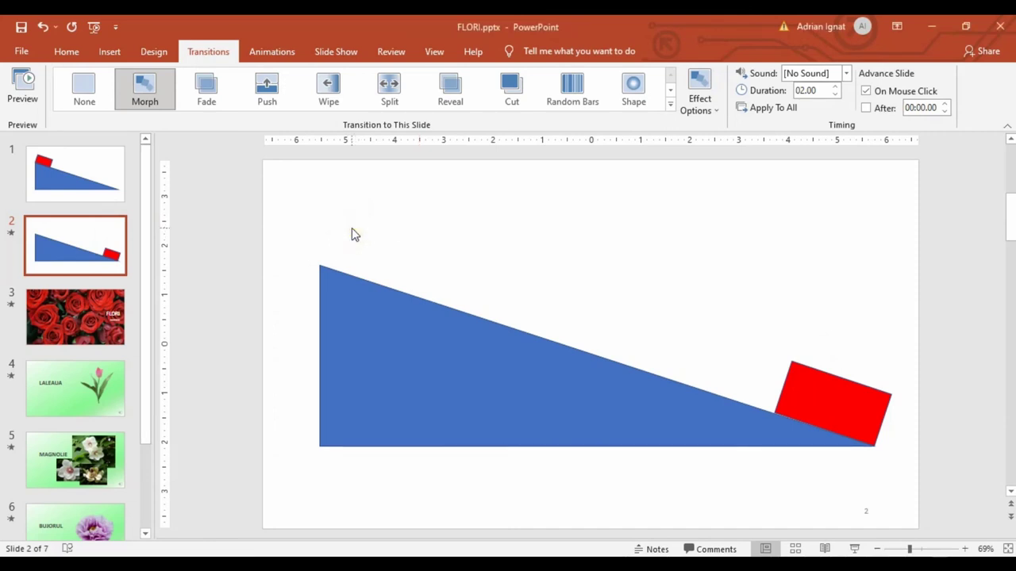
left_click(354, 234)
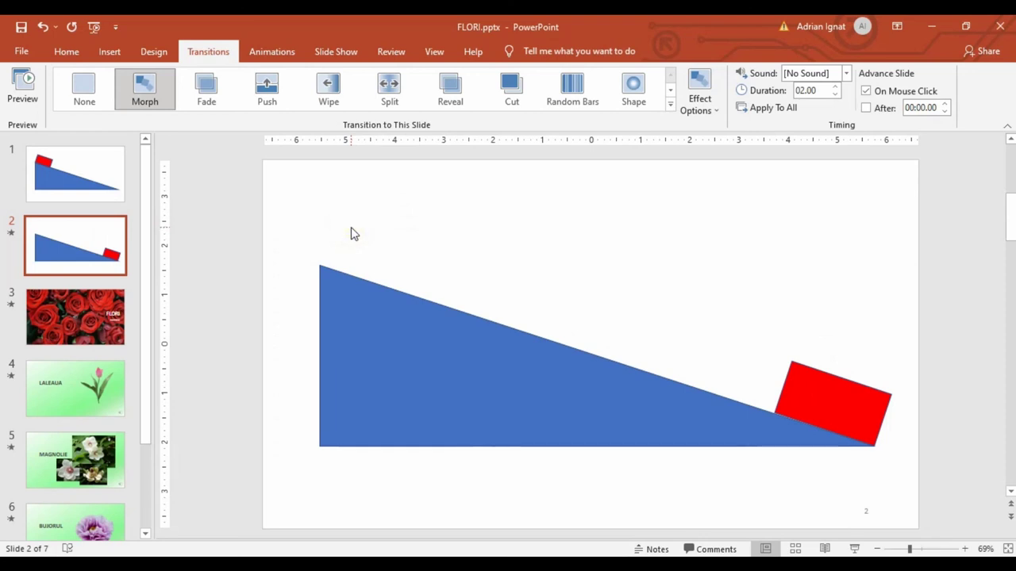